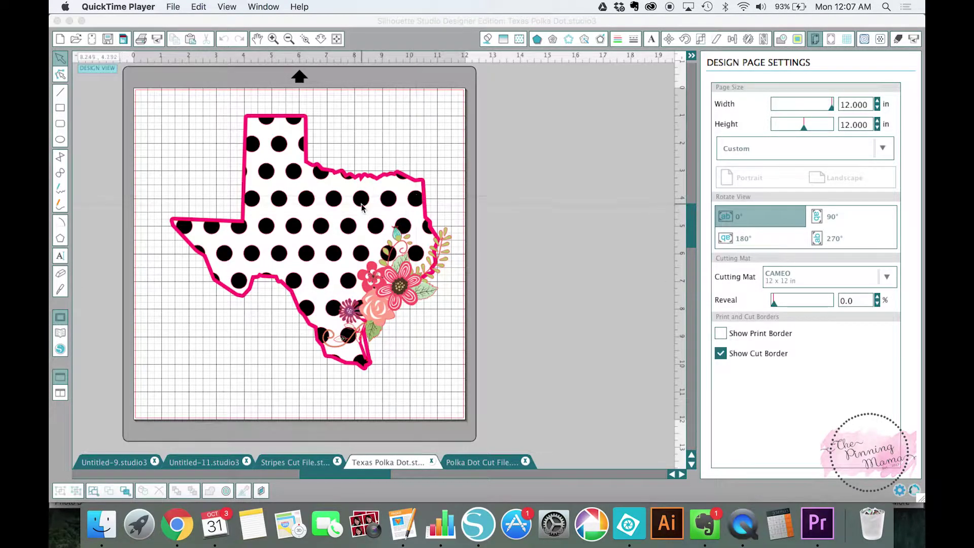
Switch to the Polka Dot Cut File document and pick the Text tool.
click(467, 464)
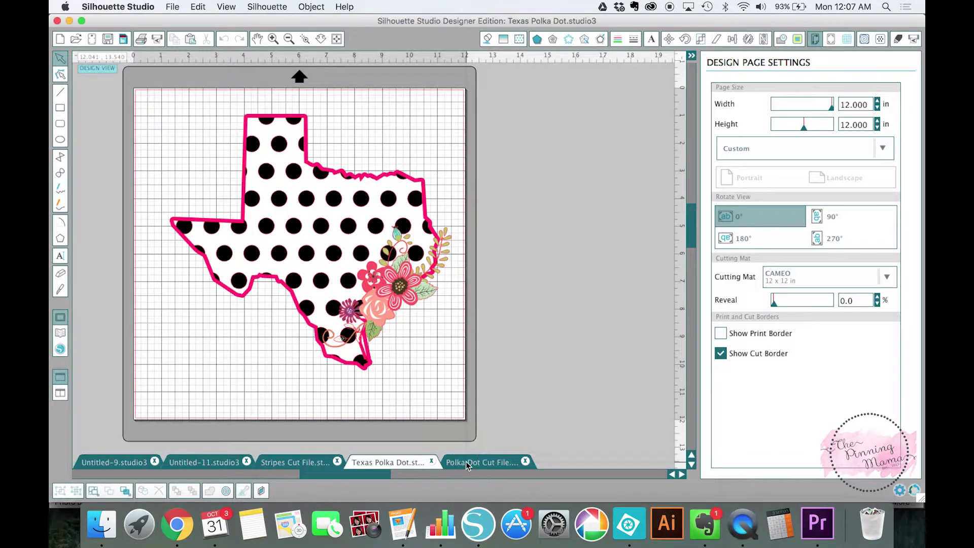
click(496, 464)
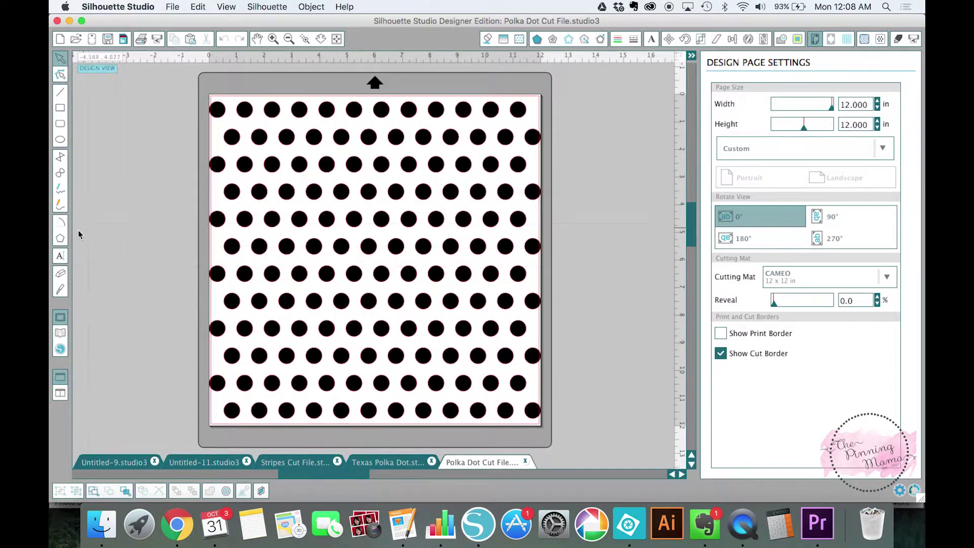
click(59, 257)
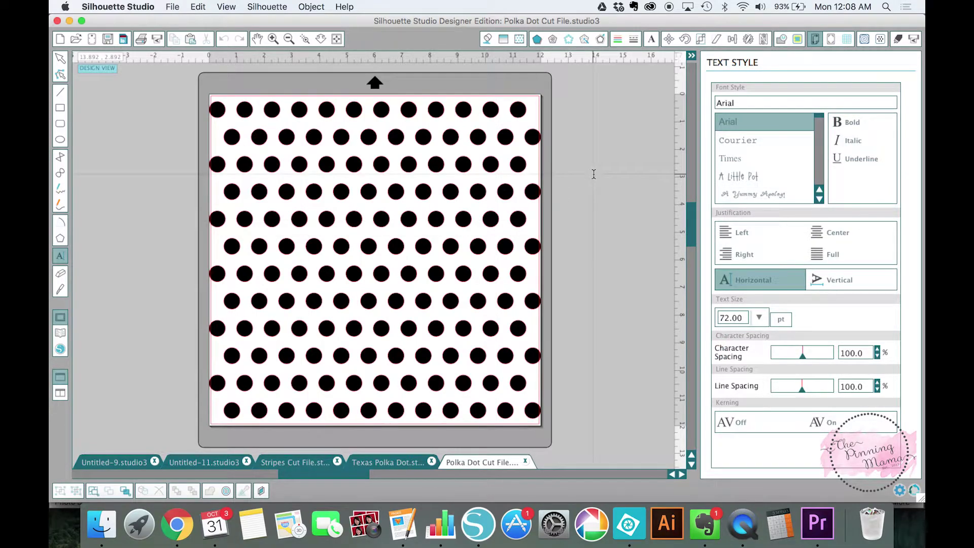
Set the font to StateFace and type x on the mat to insert the Texas glyph.
double_click(743, 102)
text(sts)
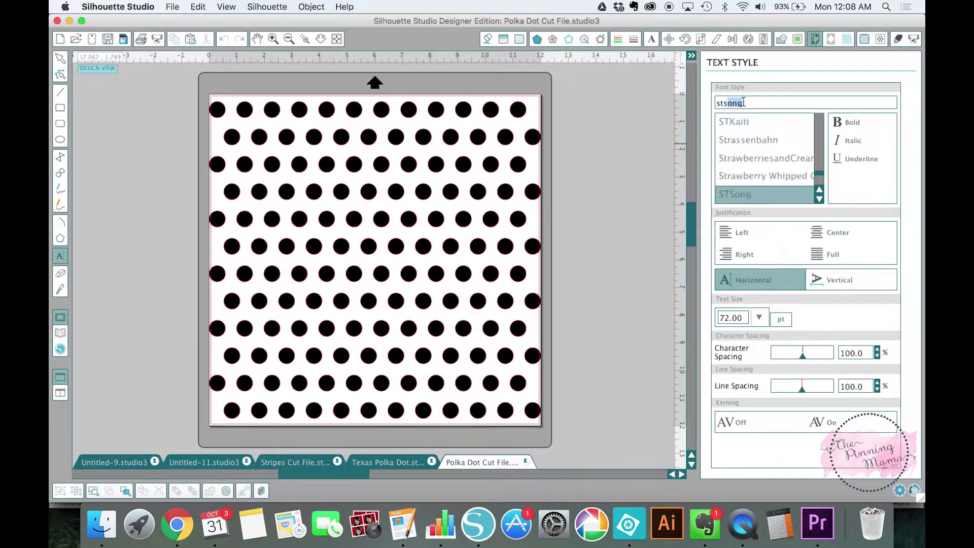
key(BackSpace)
key(BackSpace)
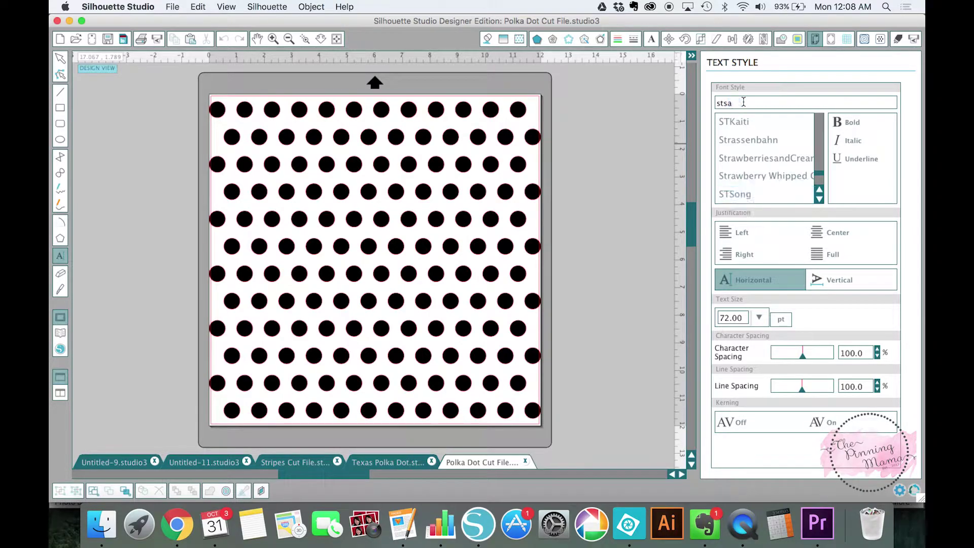
text(an)
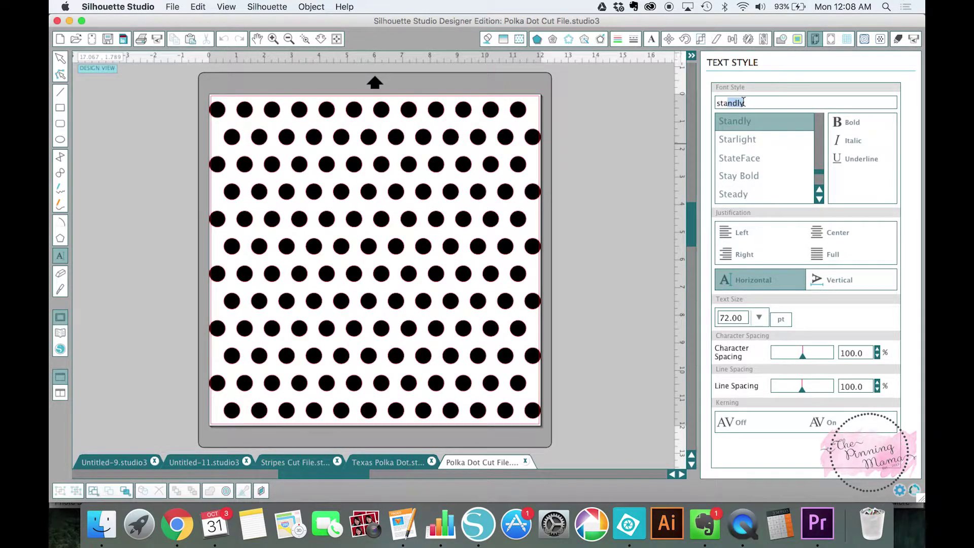
key(BackSpace)
key(BackSpace)
text(teFace)
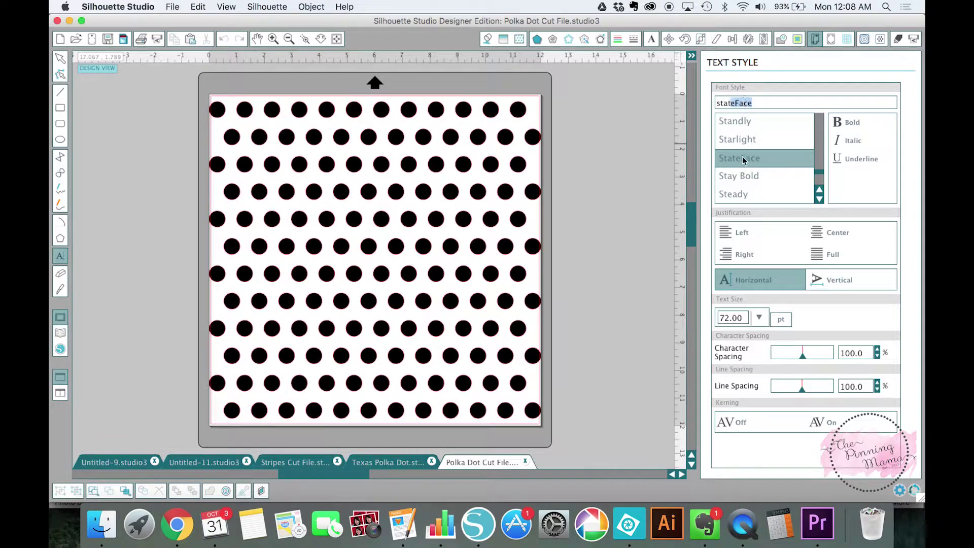
click(744, 160)
click(339, 242)
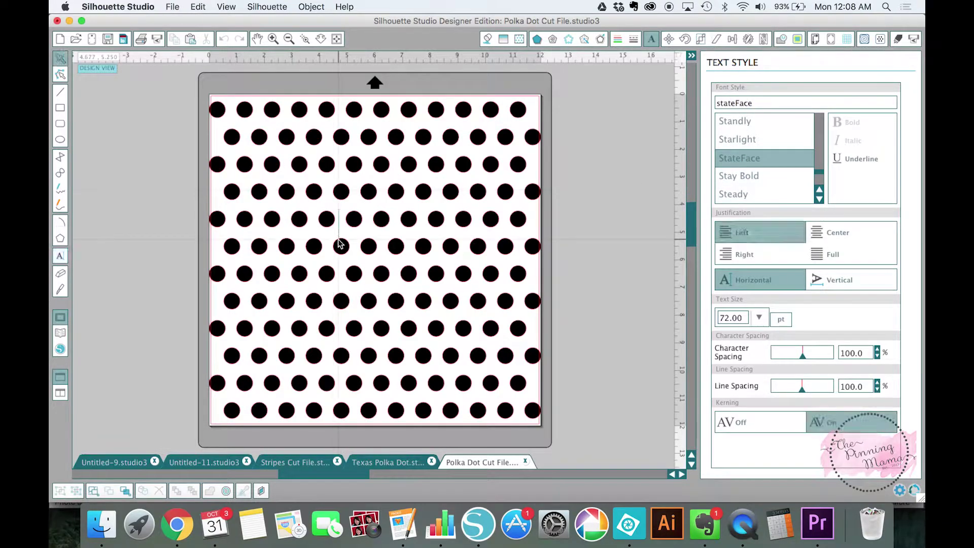
text(x)
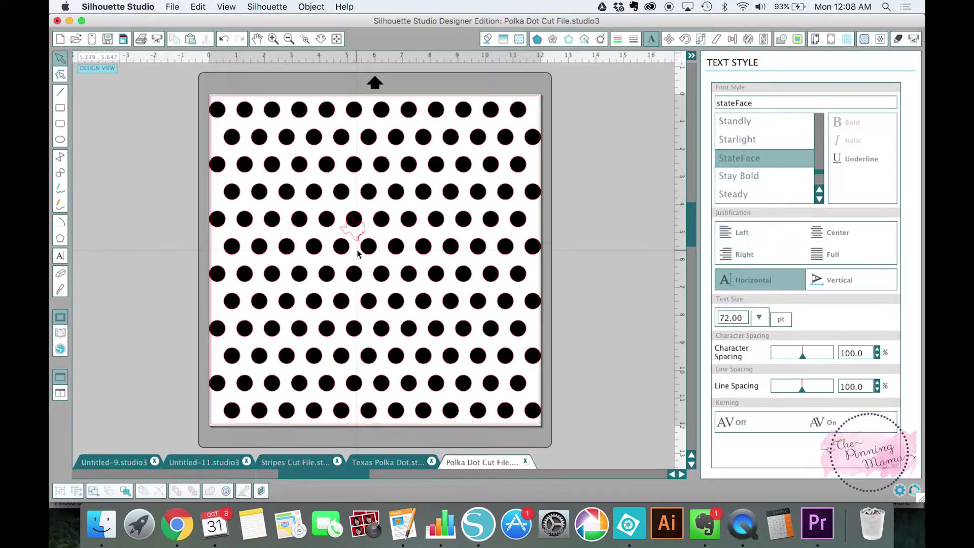
Resize the Texas glyph to about 790.90 pt and position it over the dot grid.
click(360, 240)
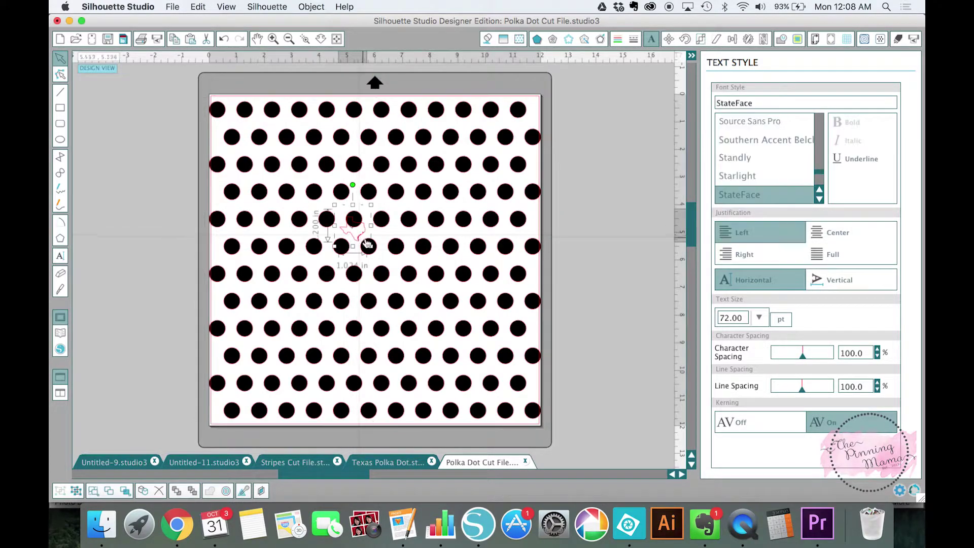
drag(371, 246, 531, 413)
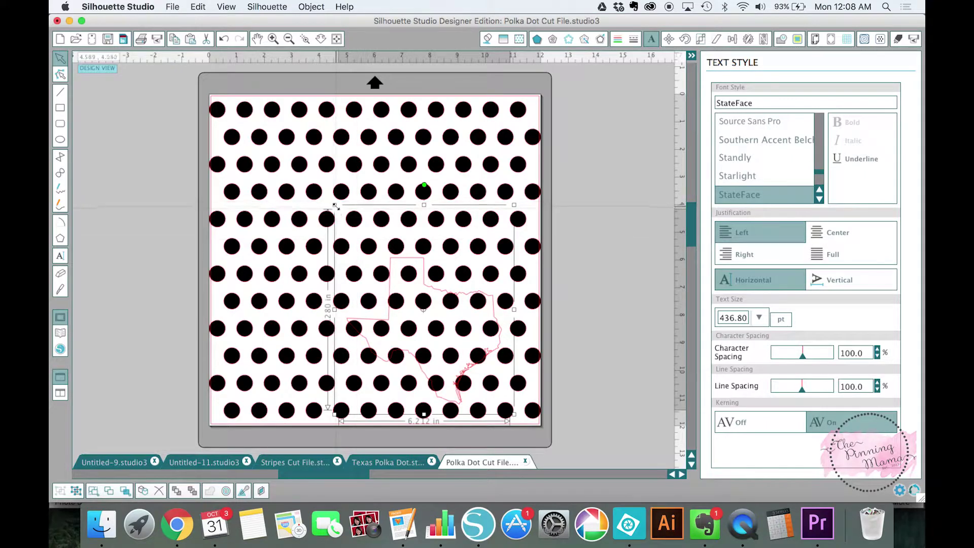
drag(334, 203, 161, 73)
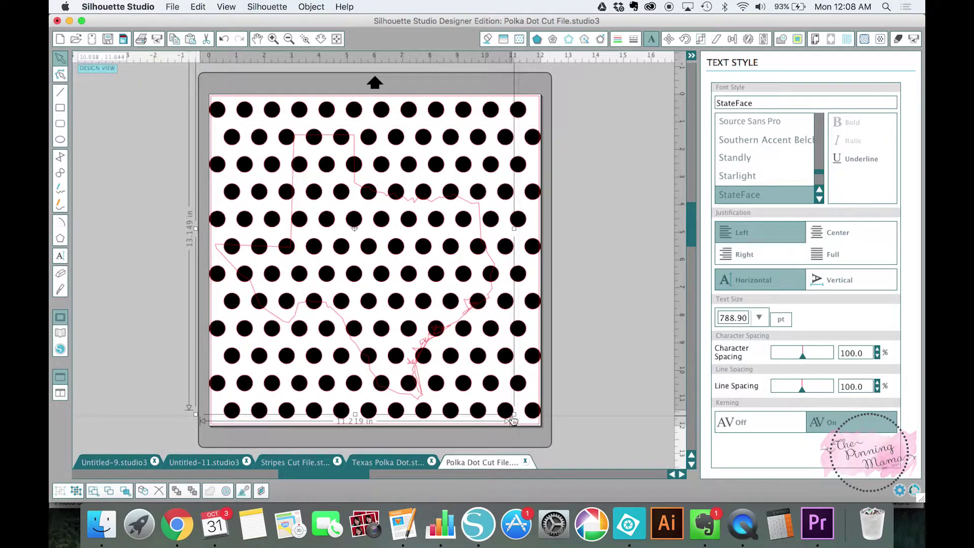
drag(513, 412, 554, 449)
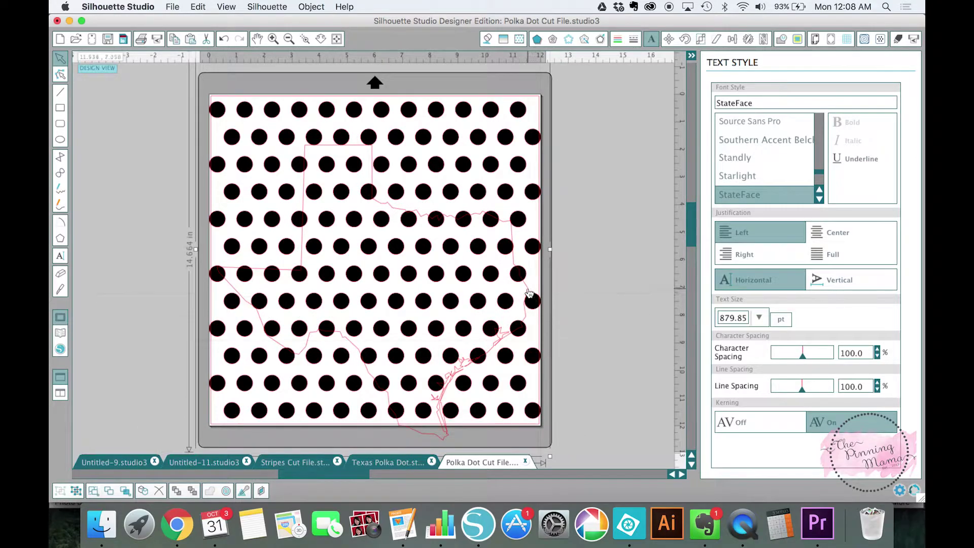
drag(528, 288, 529, 259)
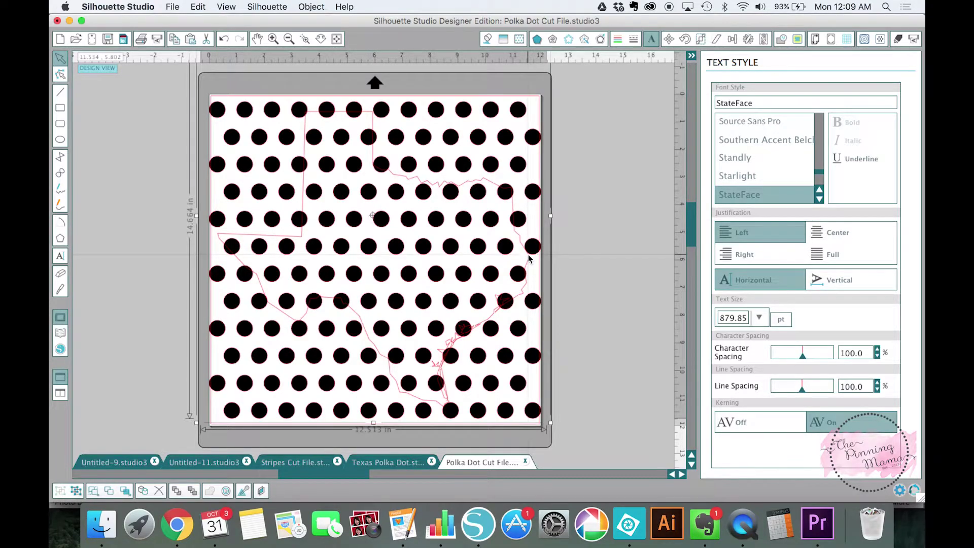
drag(551, 422, 499, 399)
drag(477, 274, 484, 295)
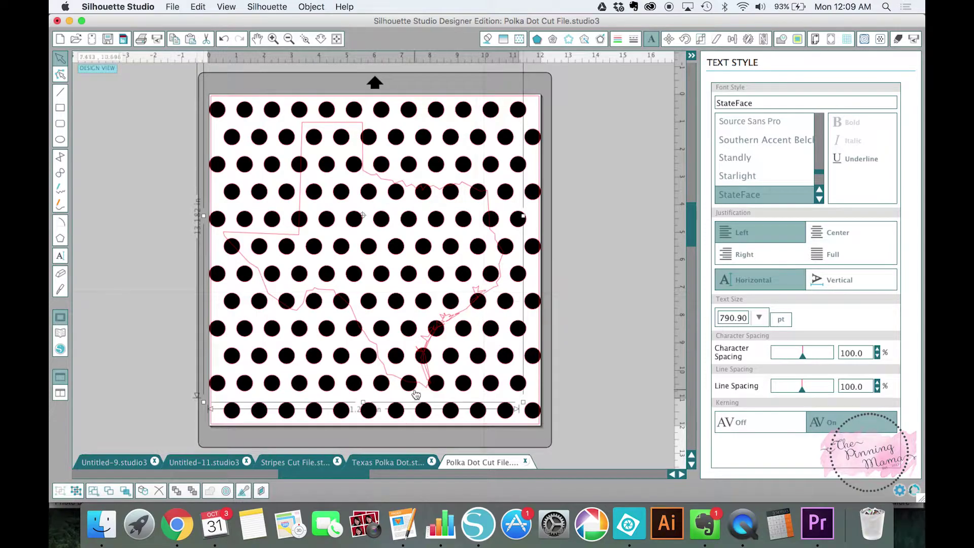
click(398, 463)
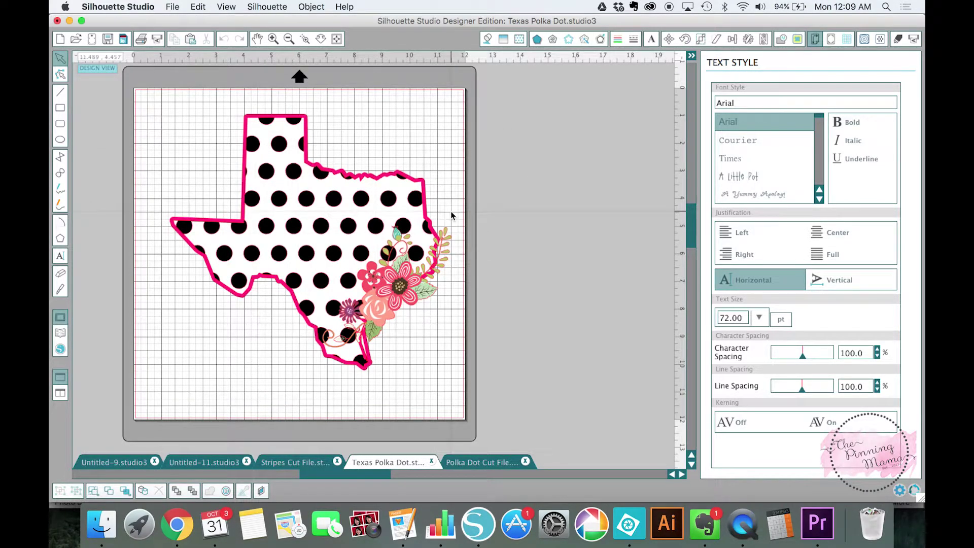
click(486, 461)
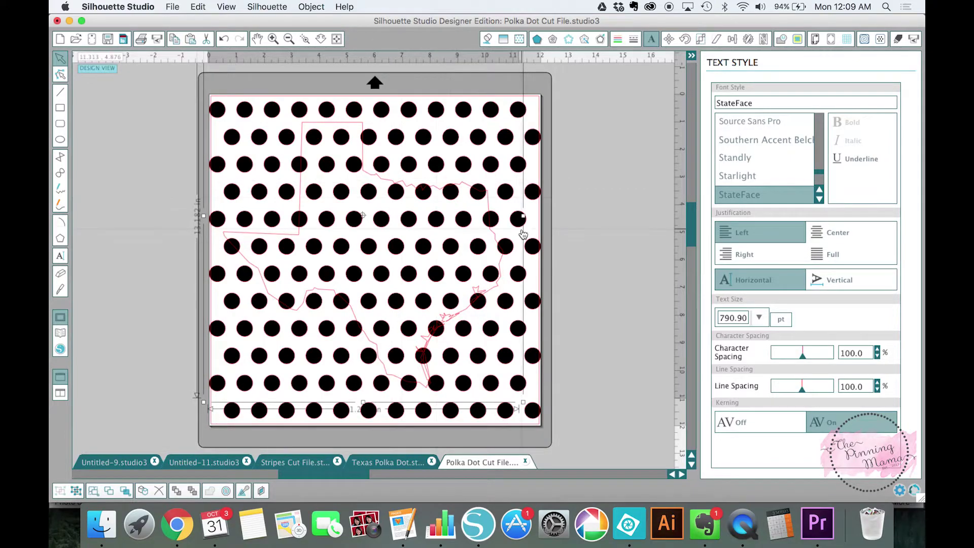
Duplicate the Texas outline and move the copy off the mat to the right.
right_click(488, 232)
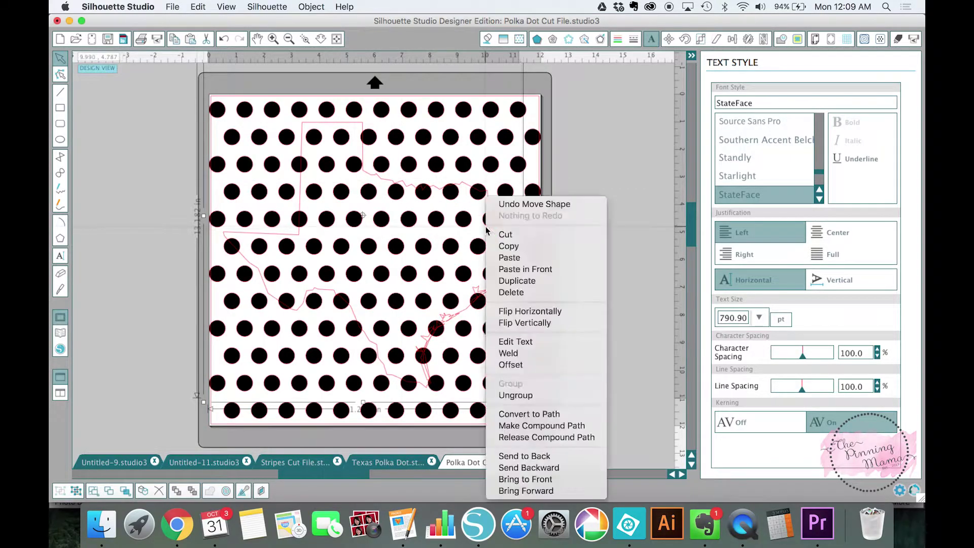
click(517, 280)
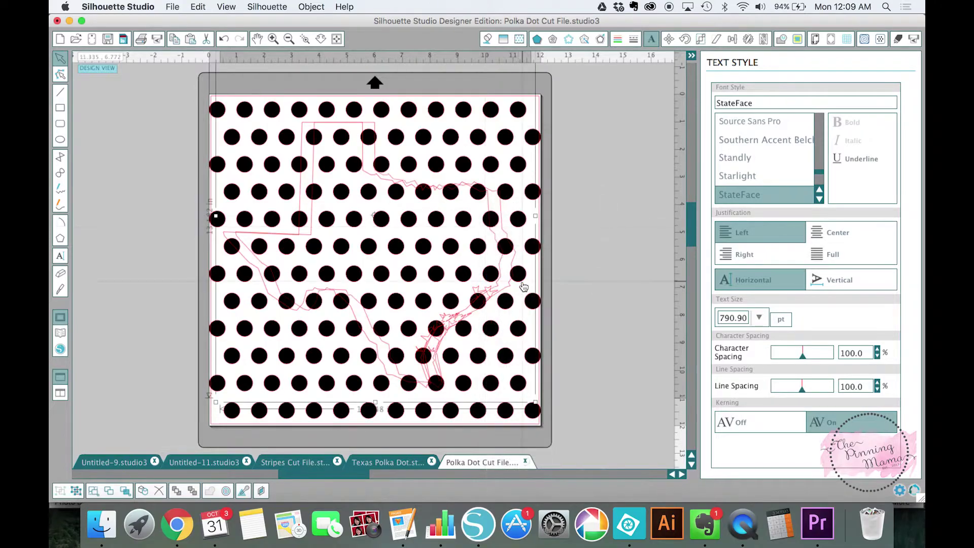
drag(506, 233, 745, 218)
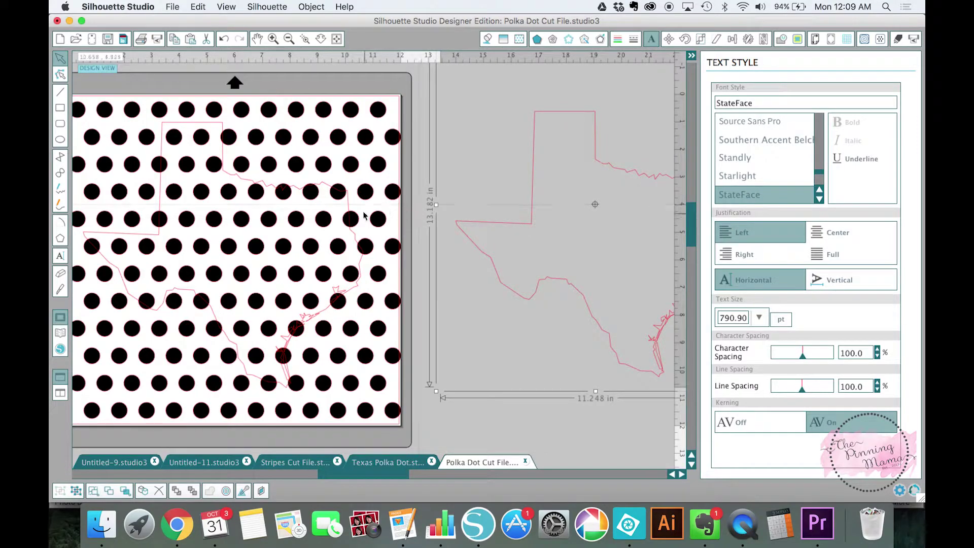
scroll(365, 197, left, 2)
scroll(365, 198, left, 10)
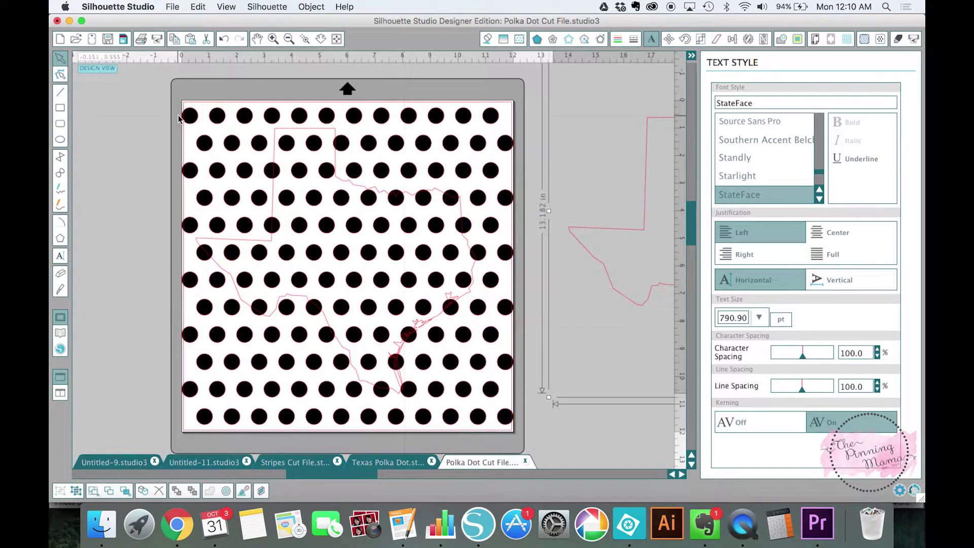
Select the dots with the Texas outline, try Crop from Modify, then undo it.
drag(130, 73, 543, 453)
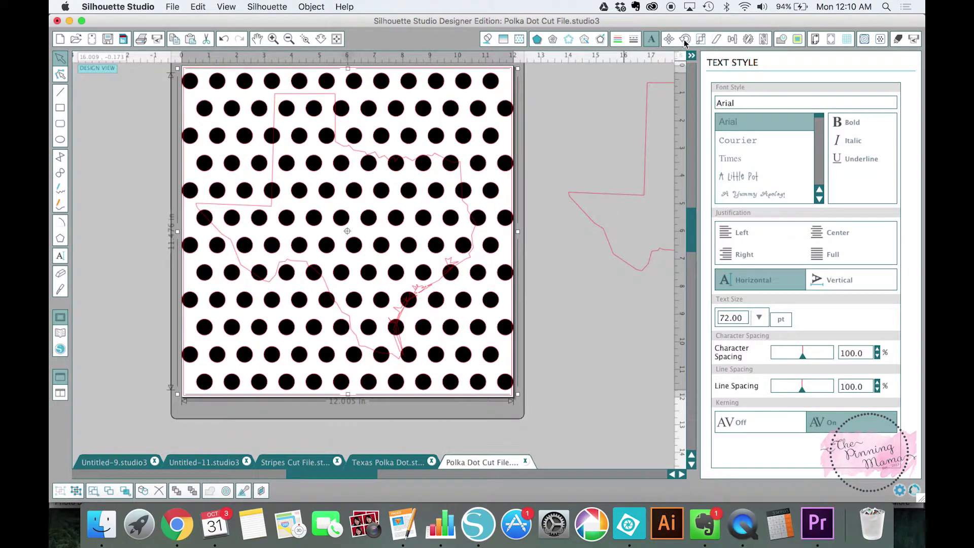
click(781, 39)
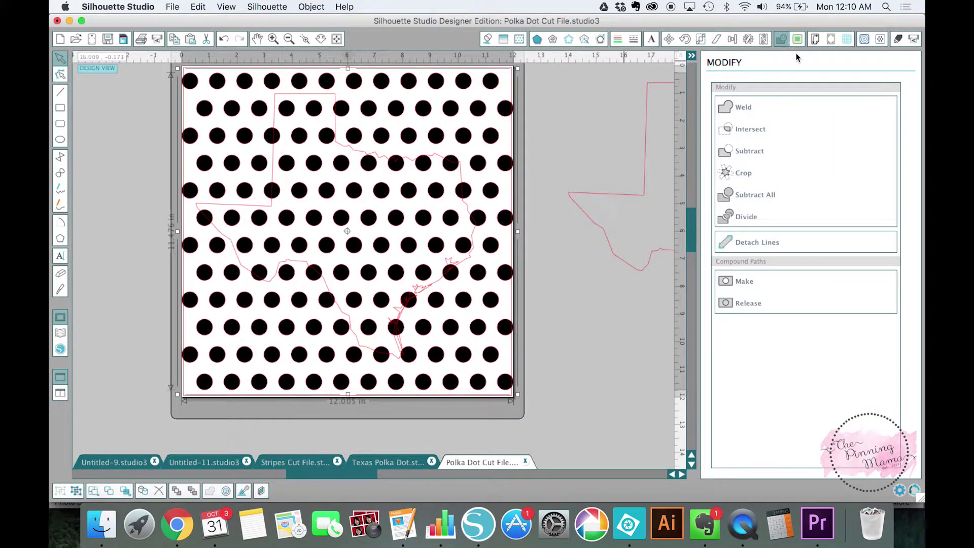
click(735, 172)
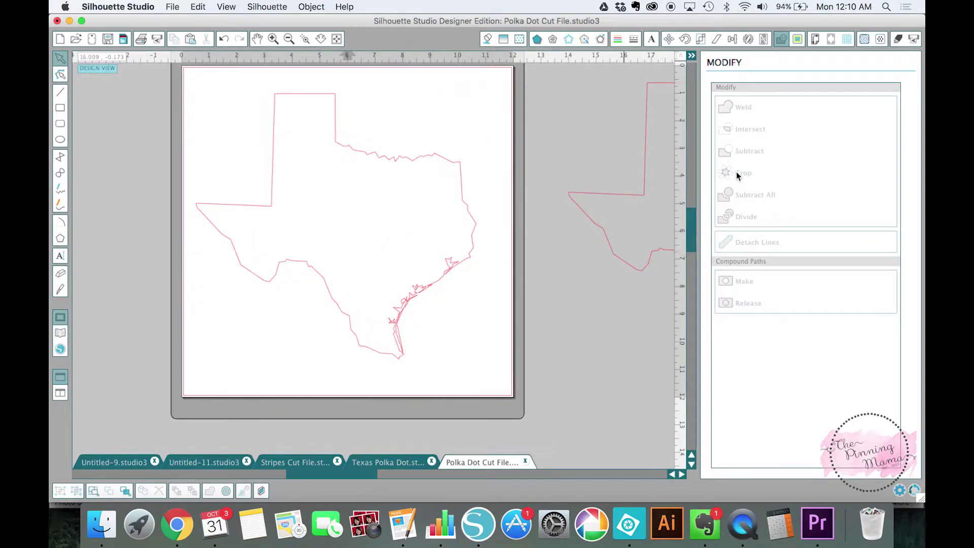
key(super+z)
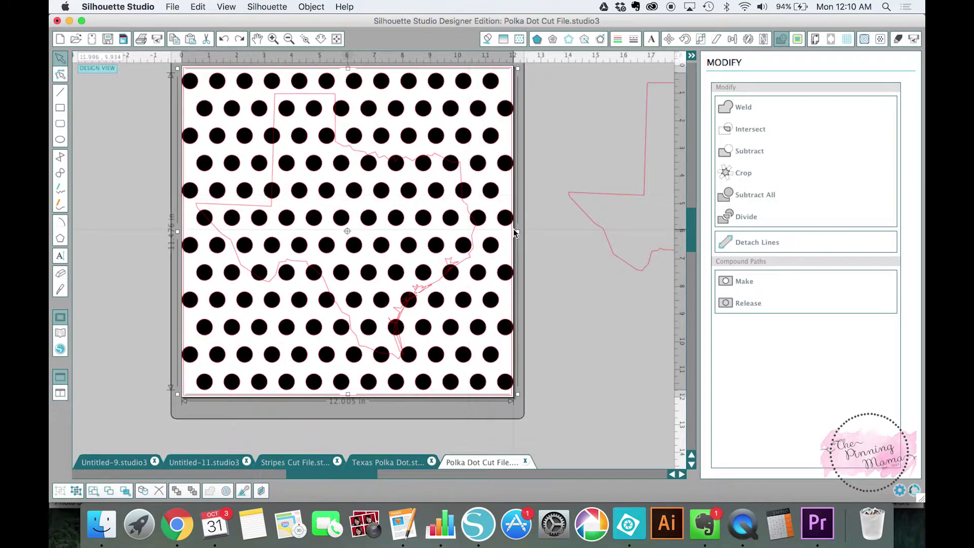
Crop the full dot grid to the Texas shape and group the remaining dots.
click(474, 238)
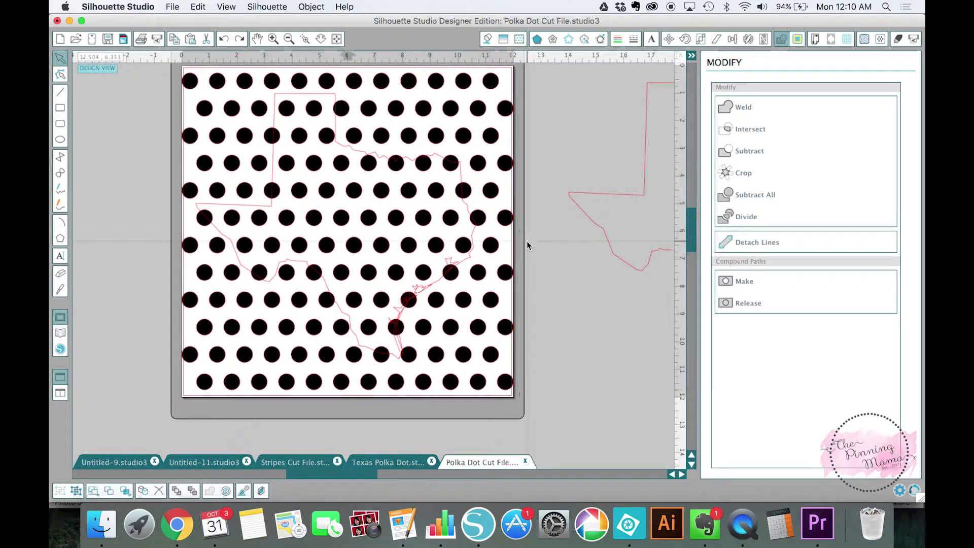
click(474, 238)
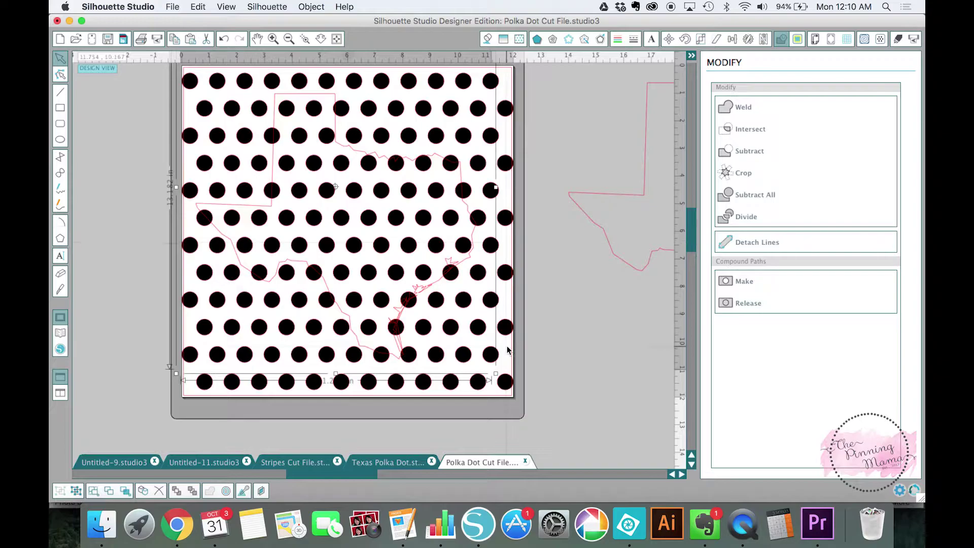
click(508, 383)
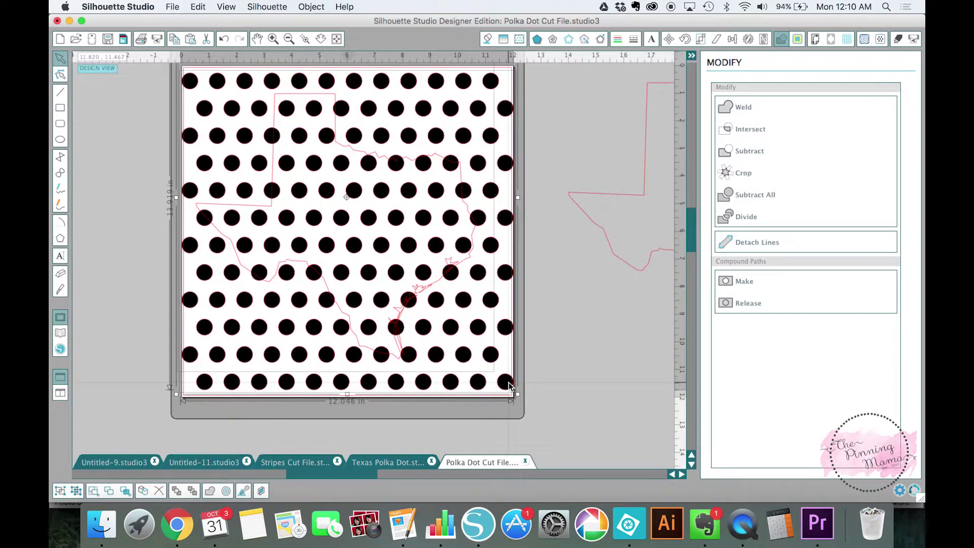
click(742, 173)
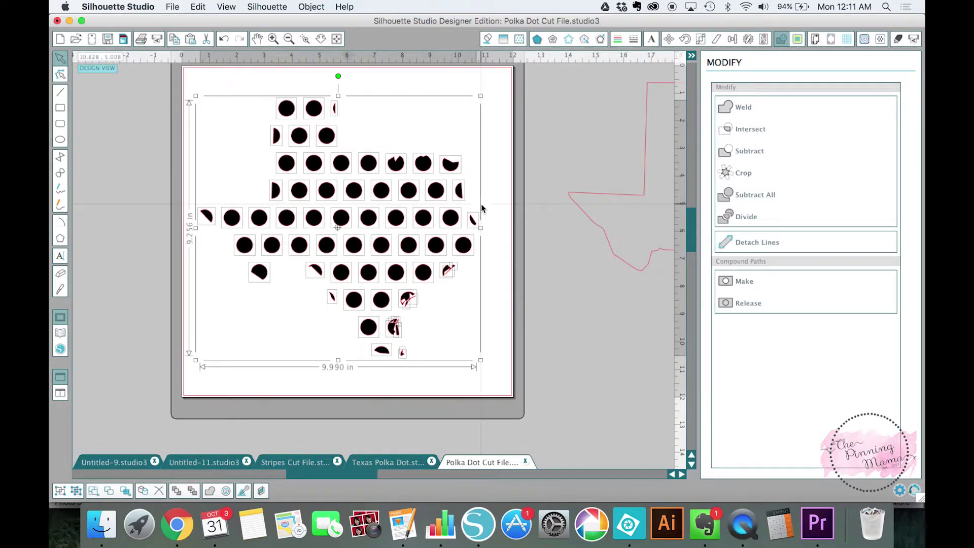
right_click(384, 193)
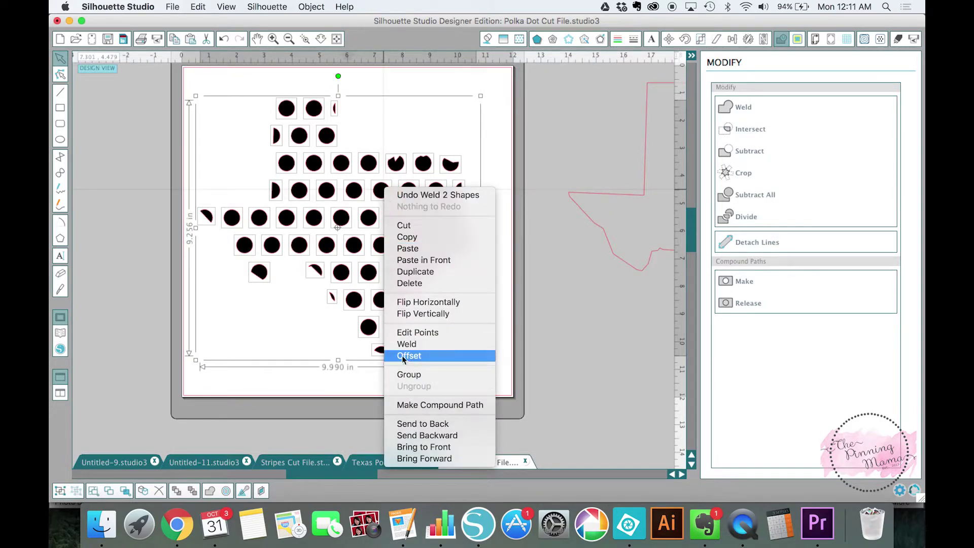
click(409, 375)
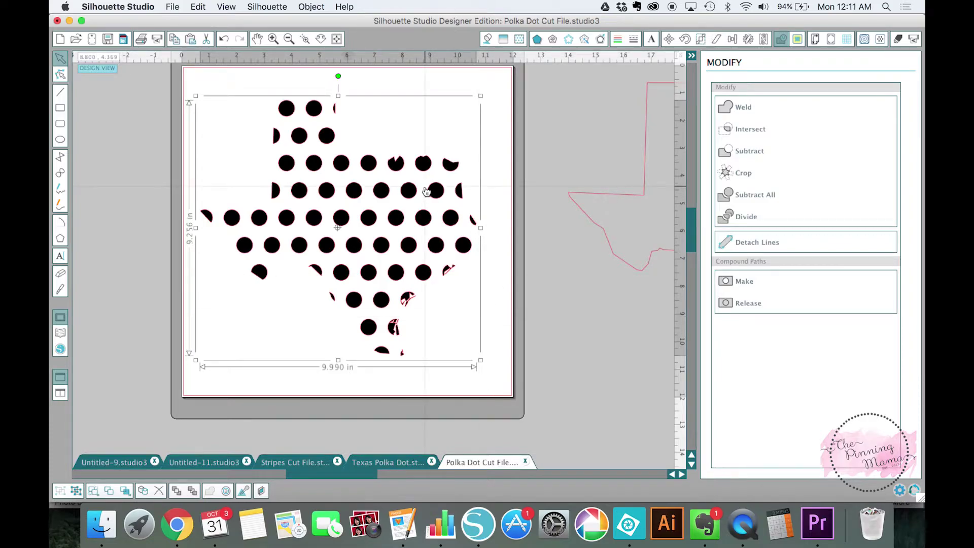
Turn on Show Grid from the View menu.
click(233, 7)
mouse_move(254, 8)
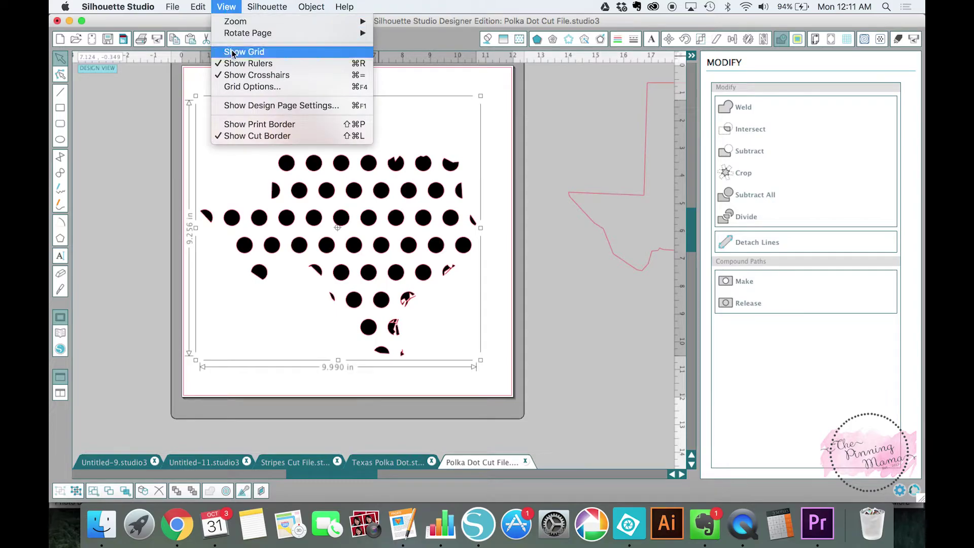
click(231, 50)
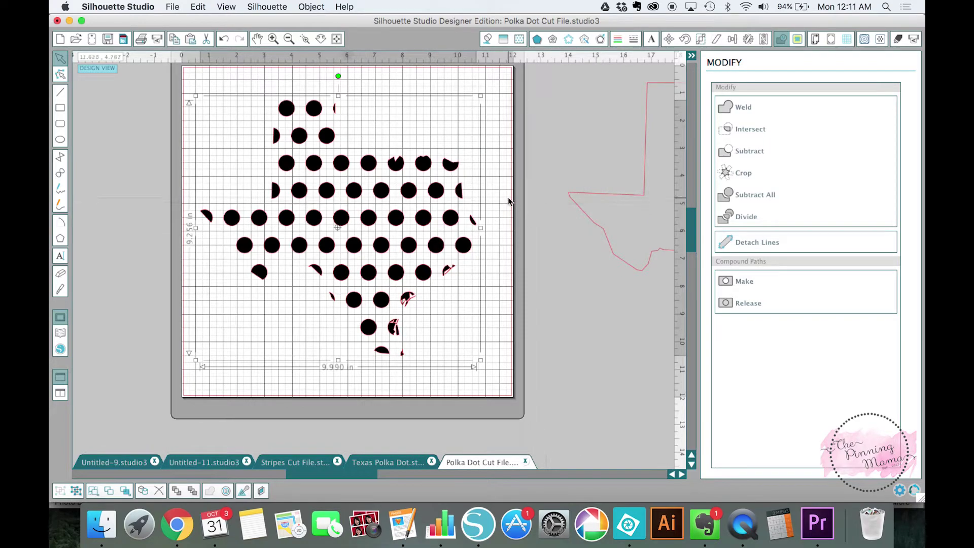
Move the Texas outline copy onto the mat and nudge it into alignment over the dots.
drag(623, 198, 253, 211)
click(252, 205)
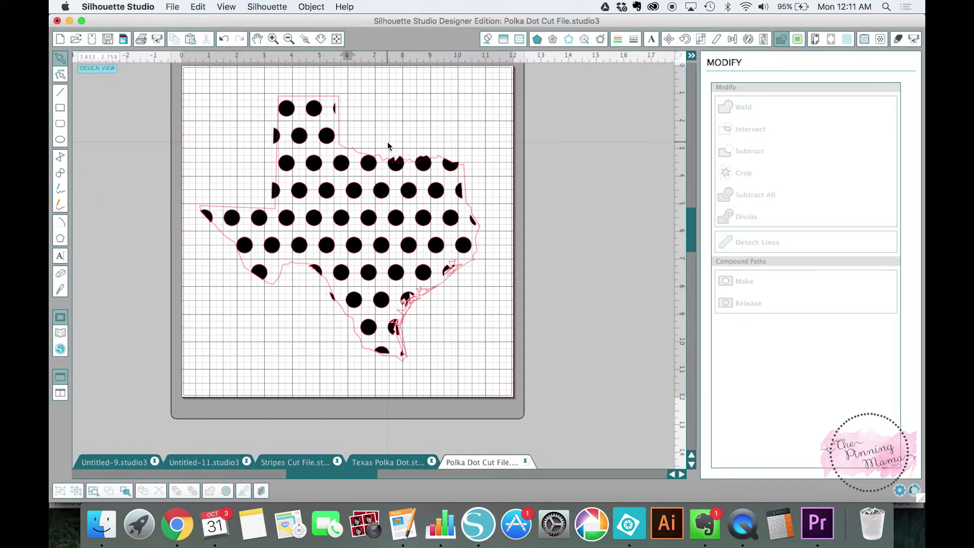
scroll(387, 145, left, 1)
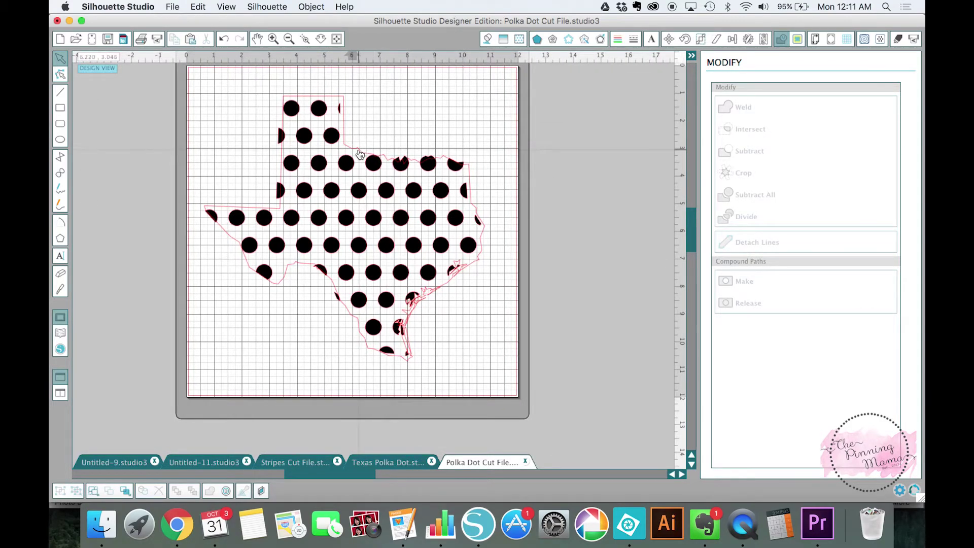
click(360, 154)
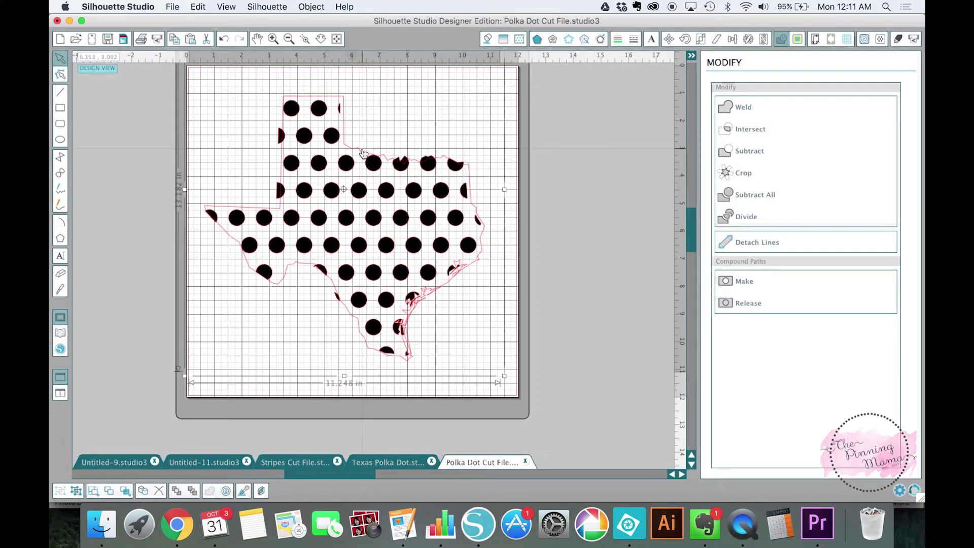
key(Left)
key(Left)
key(Left)
key(Left)
key(Left)
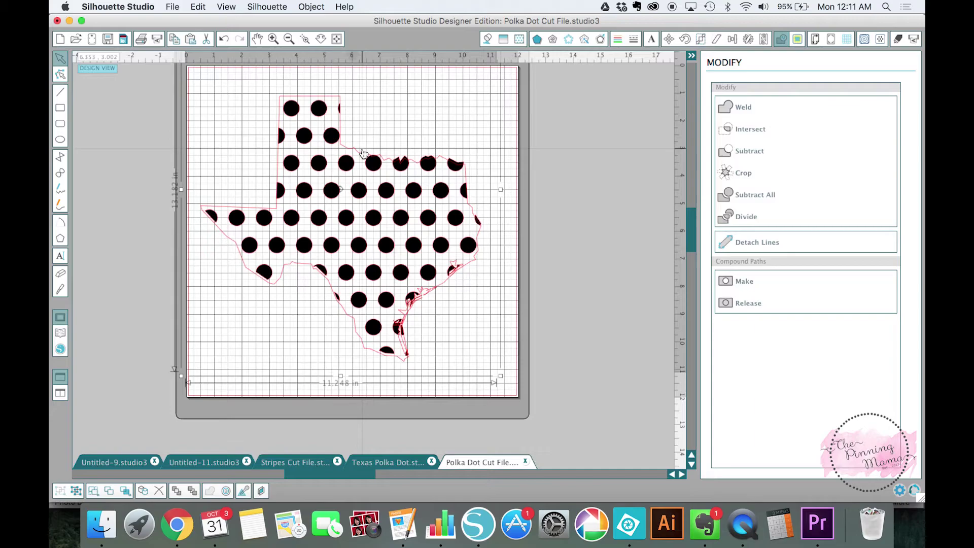
key(Right)
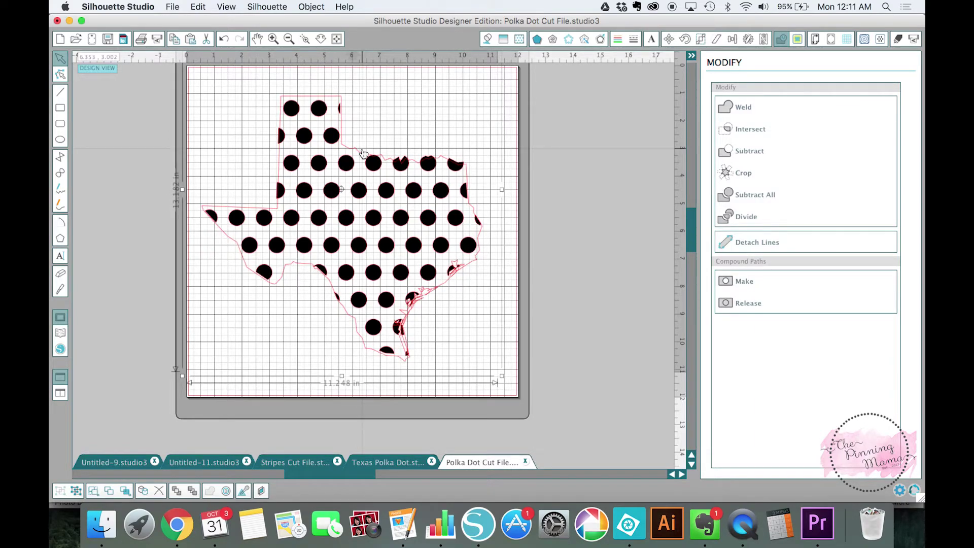
key(Up)
key(Up)
key(Up)
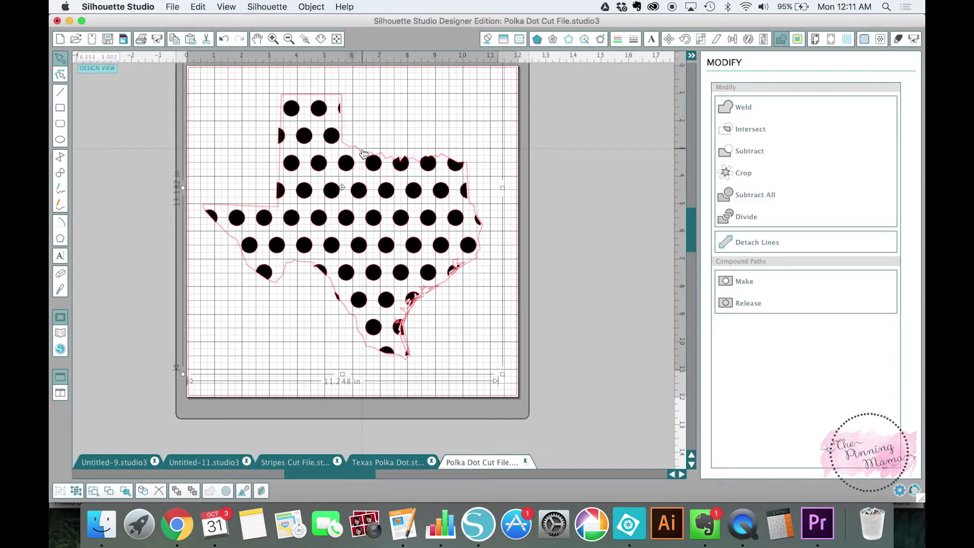
key(Left)
key(Left)
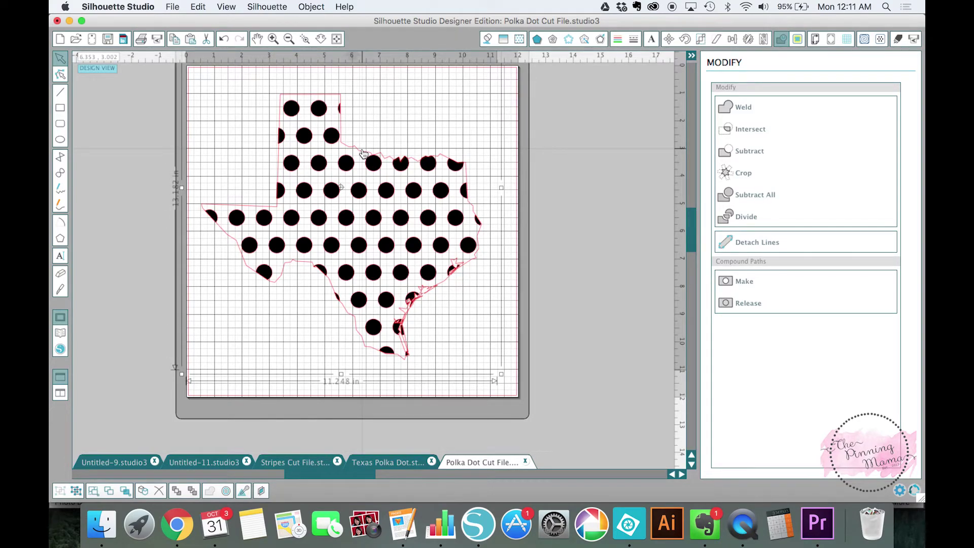
key(Left)
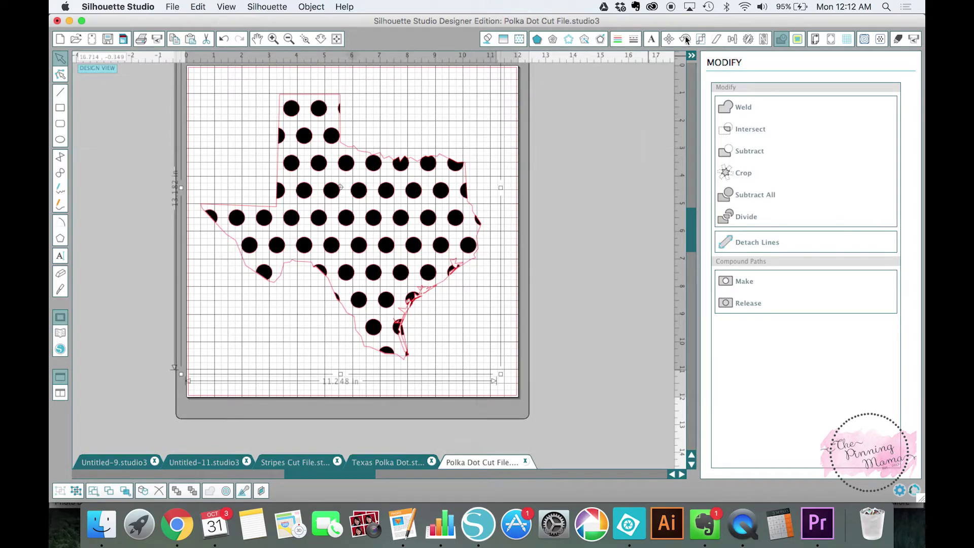
Fill the Texas outline white and send it backward behind the black dots.
click(486, 41)
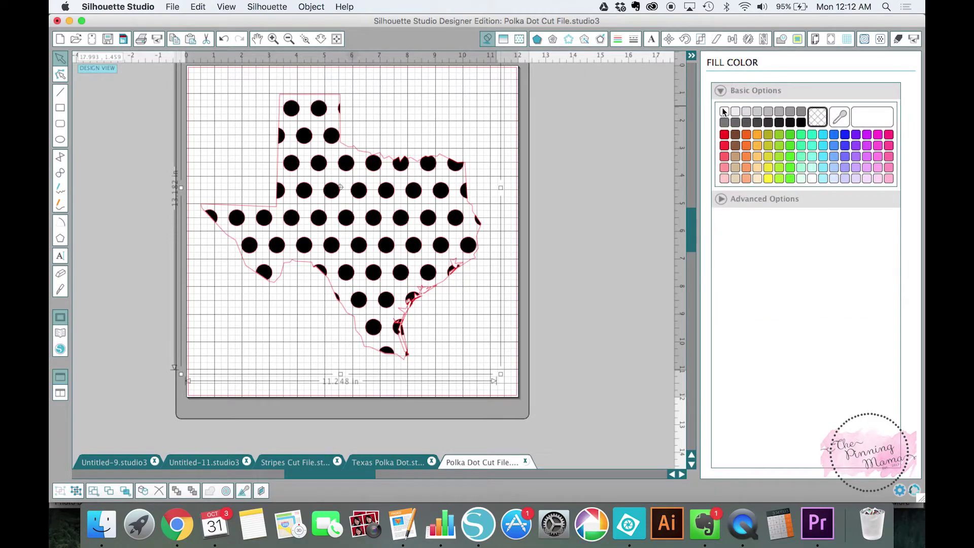
click(726, 112)
right_click(363, 220)
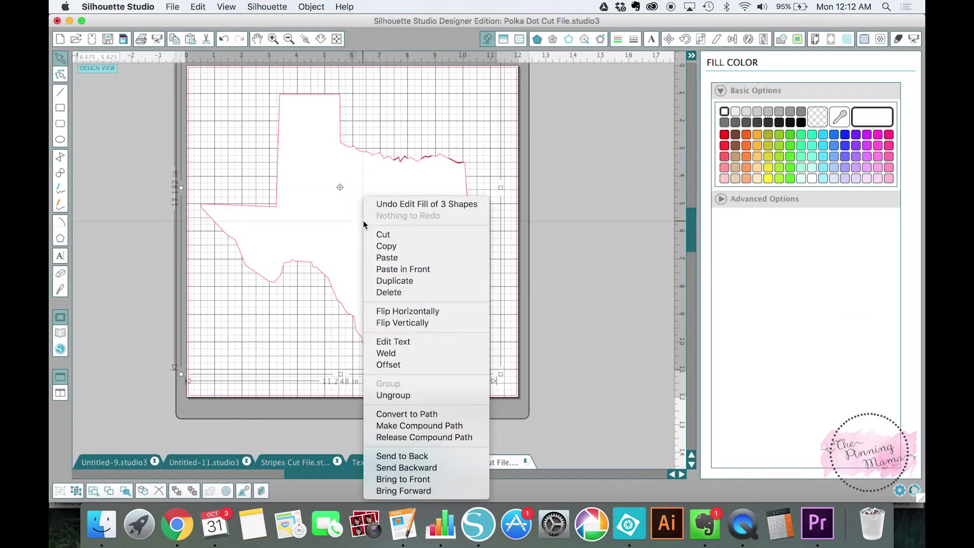
click(407, 468)
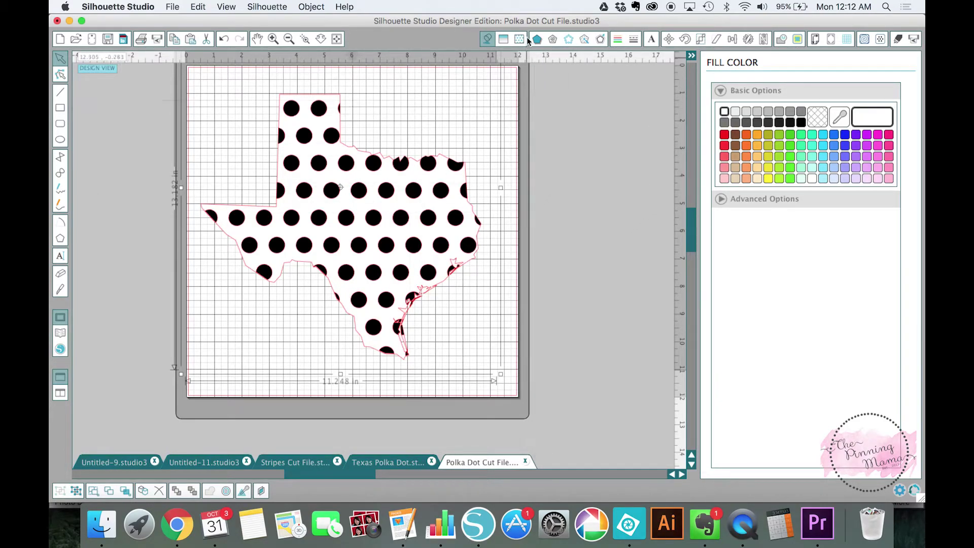
Add a 0.25 in offset outline around the polka-dot Texas shape.
click(604, 41)
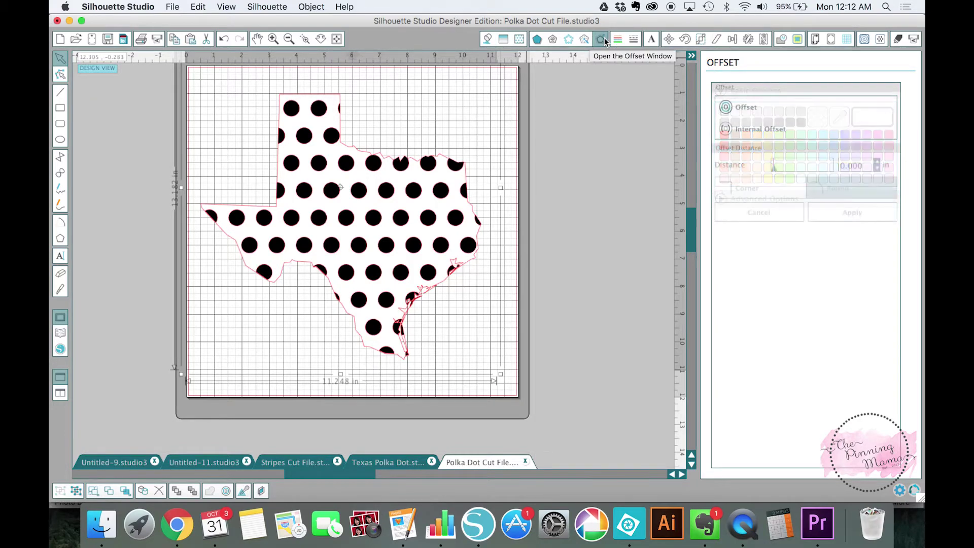
click(744, 107)
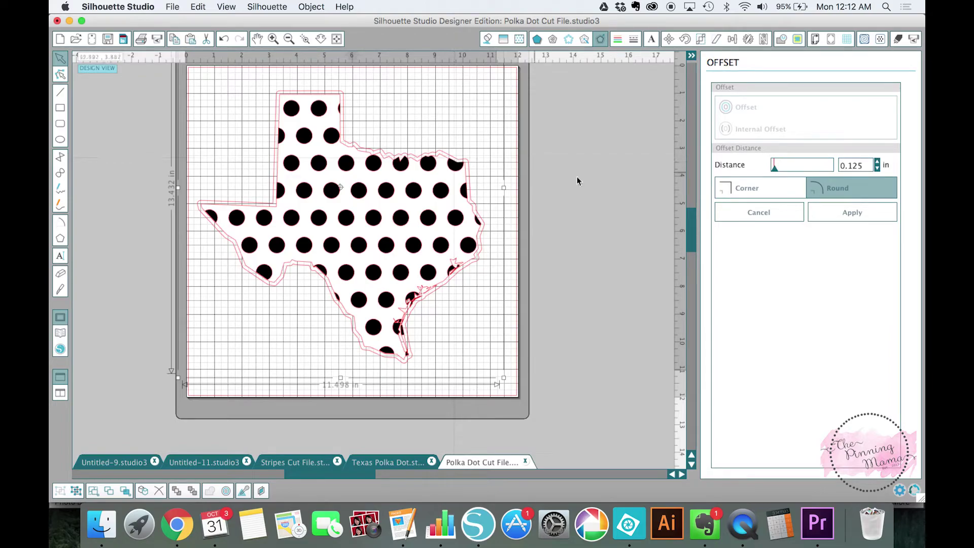
drag(851, 167, 875, 166)
key(BackSpace)
text(25)
key(Return)
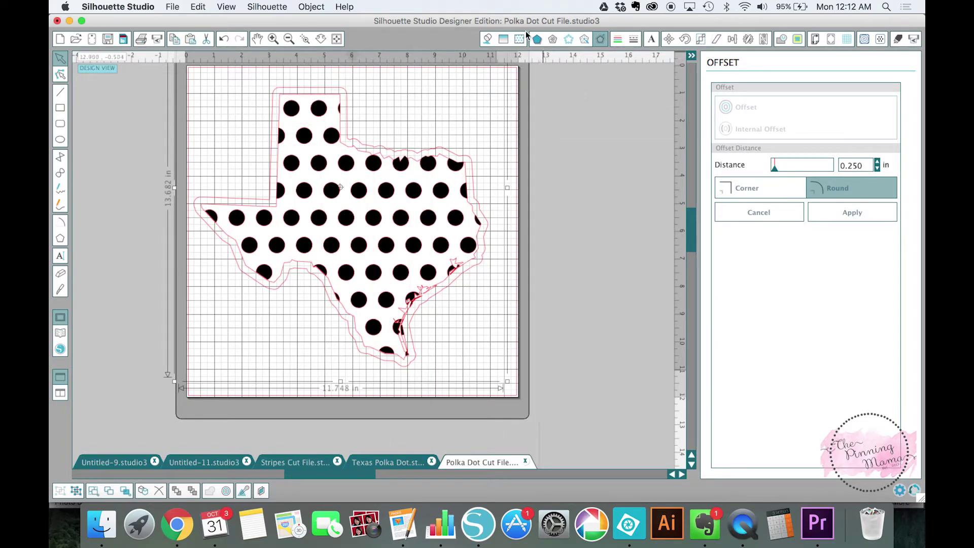
click(485, 41)
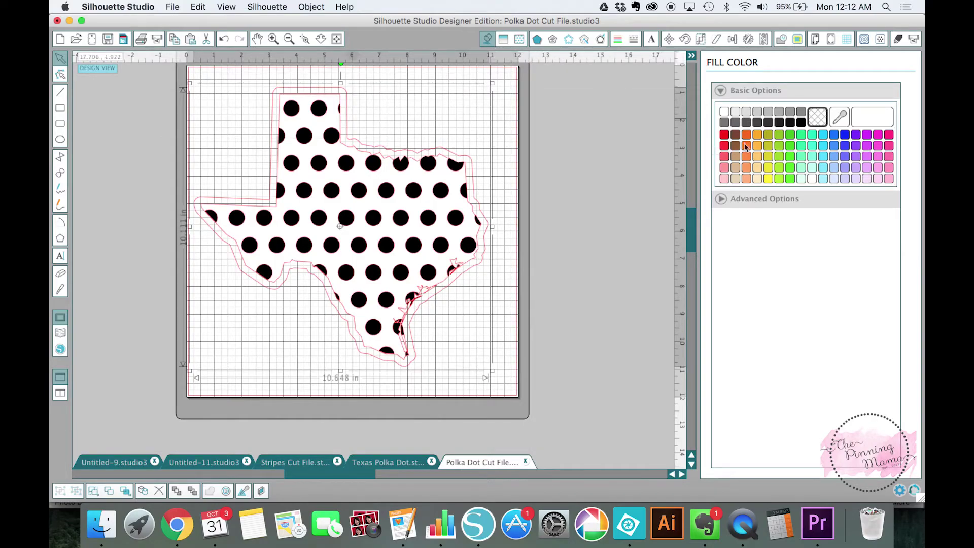
Fill the offset outline around Texas with the magenta swatch.
click(879, 134)
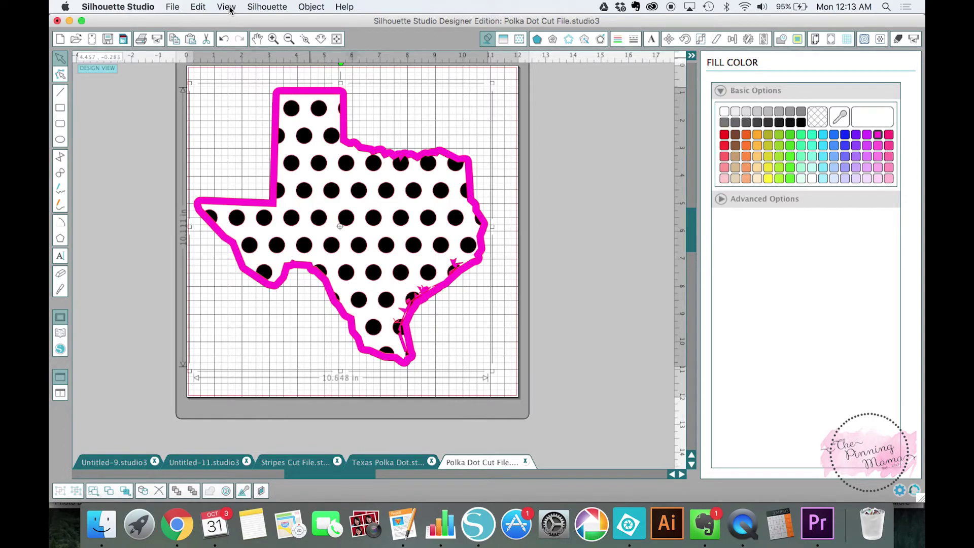
Merge flowers cut.studio3 from the Silhouette Crop Tool folder into the design.
click(172, 6)
click(203, 67)
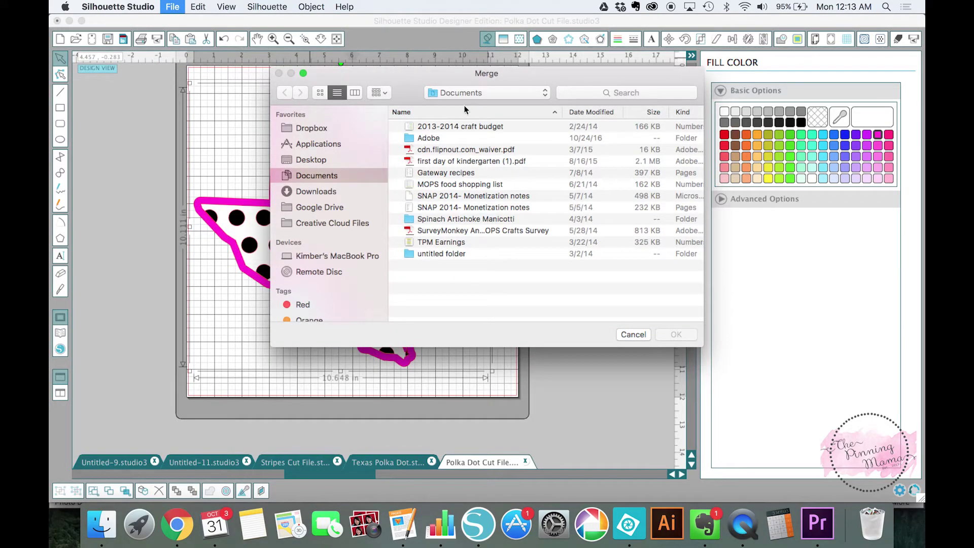
click(471, 93)
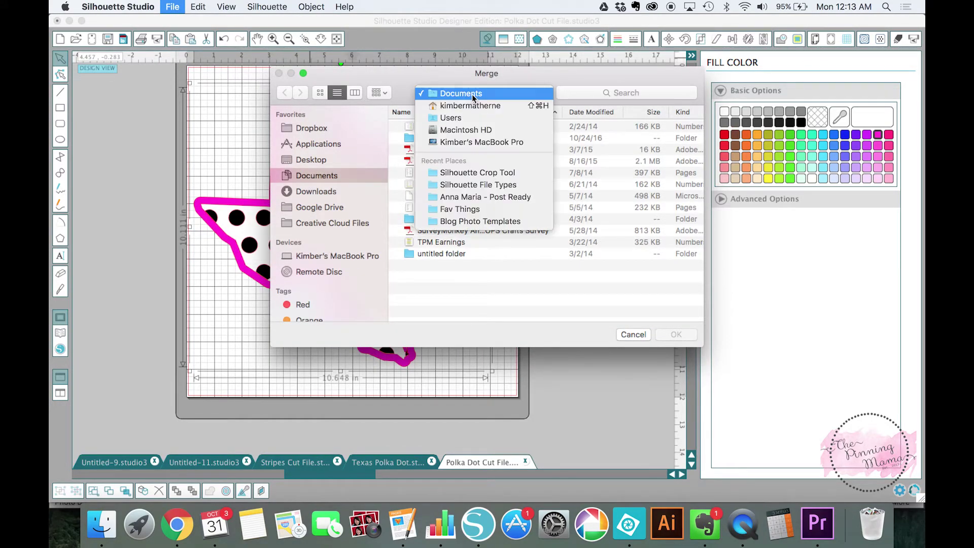
click(469, 176)
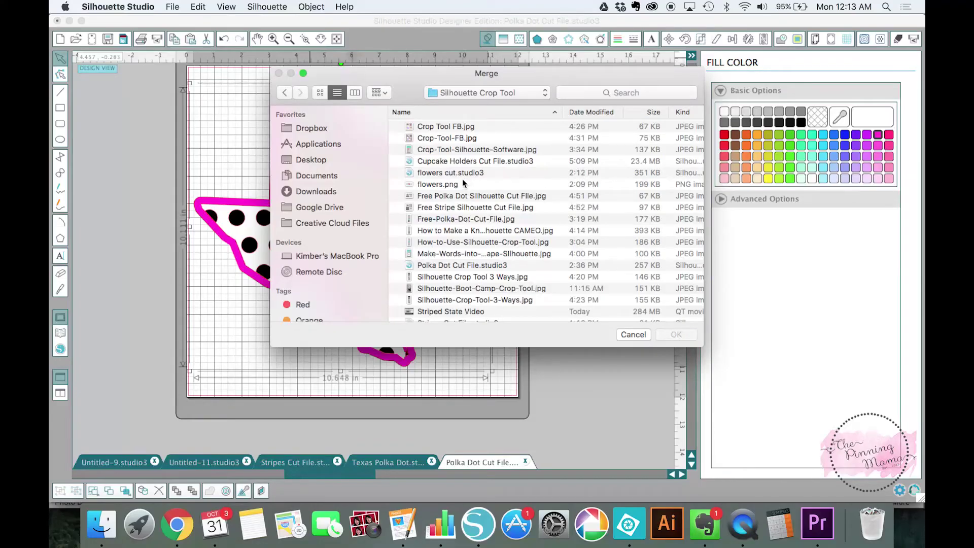
double_click(459, 173)
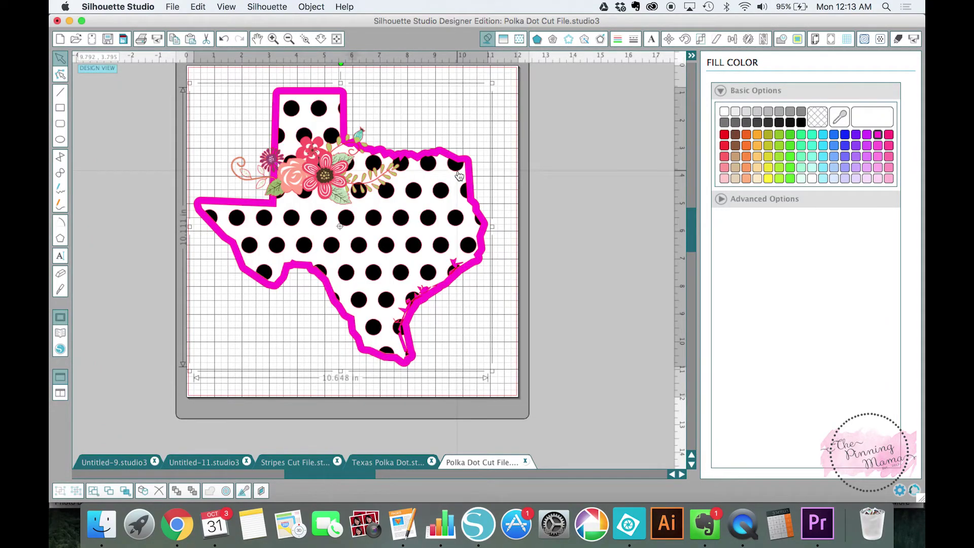
Place the flower cluster on Texas's southeast edge, rotated about 45° counter-clockwise.
drag(324, 177, 437, 270)
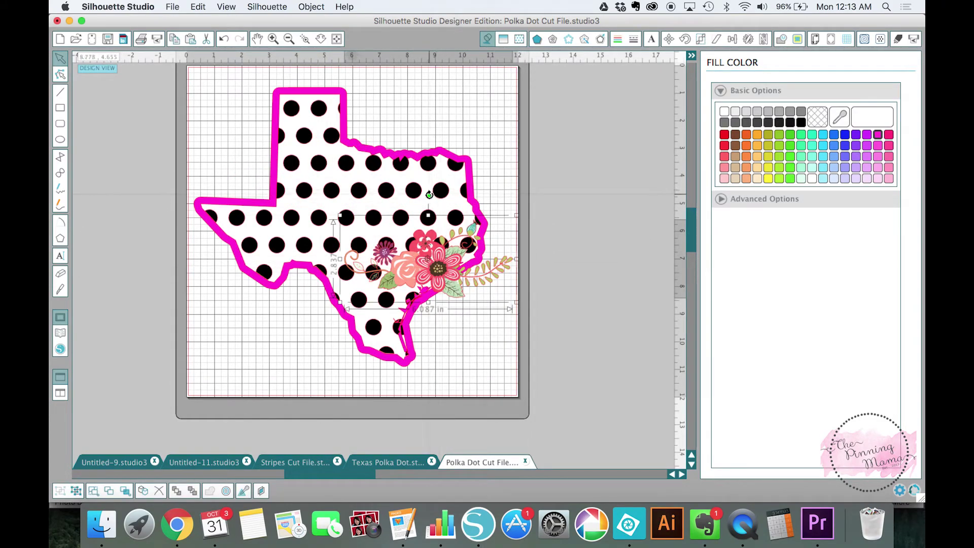
drag(429, 196, 380, 205)
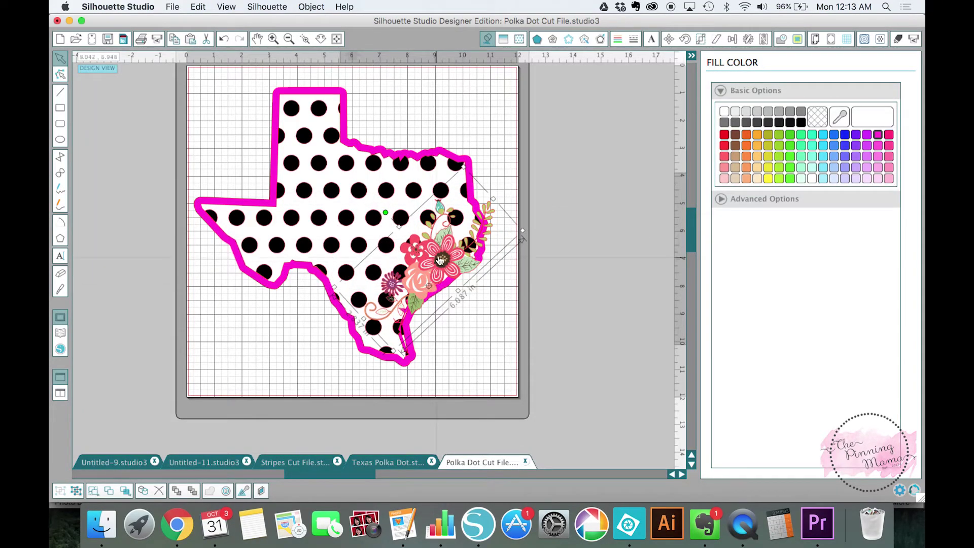
drag(440, 260, 441, 266)
drag(440, 288, 445, 282)
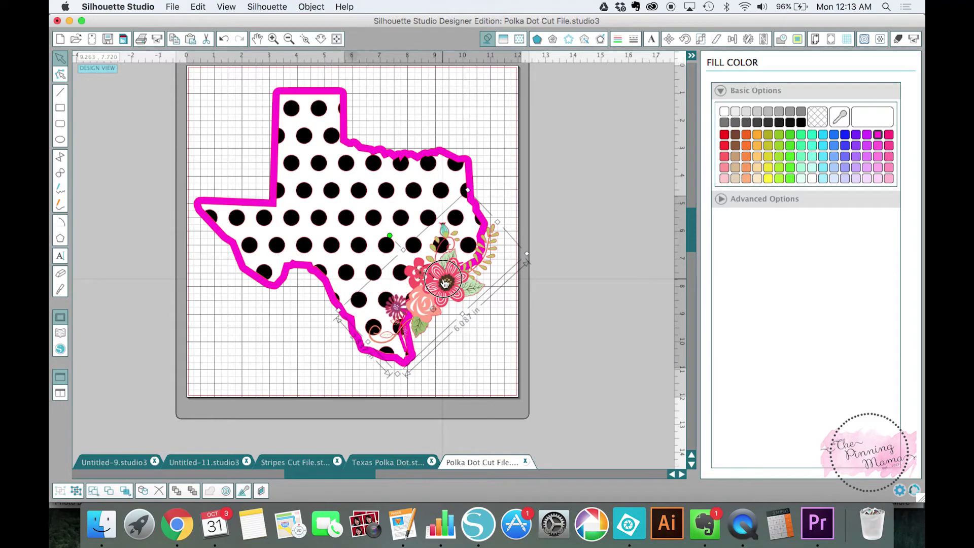
Recolour the offset border coral-pink by sampling the pink flower's colour with the eyedropper.
click(445, 154)
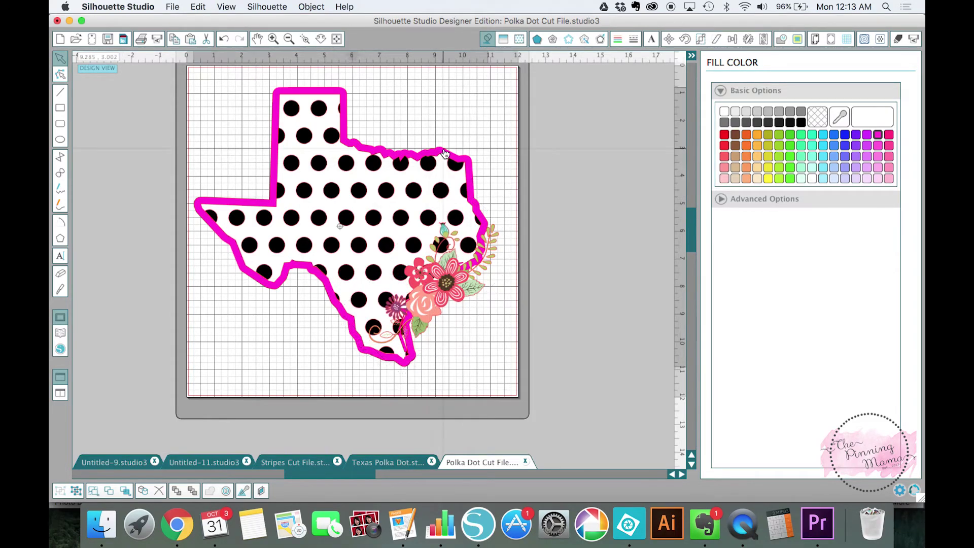
click(840, 117)
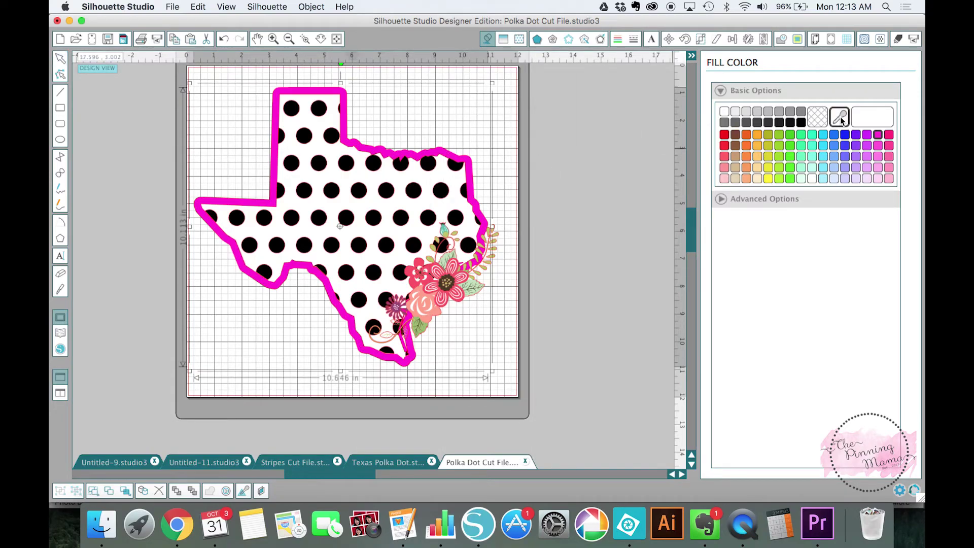
click(411, 268)
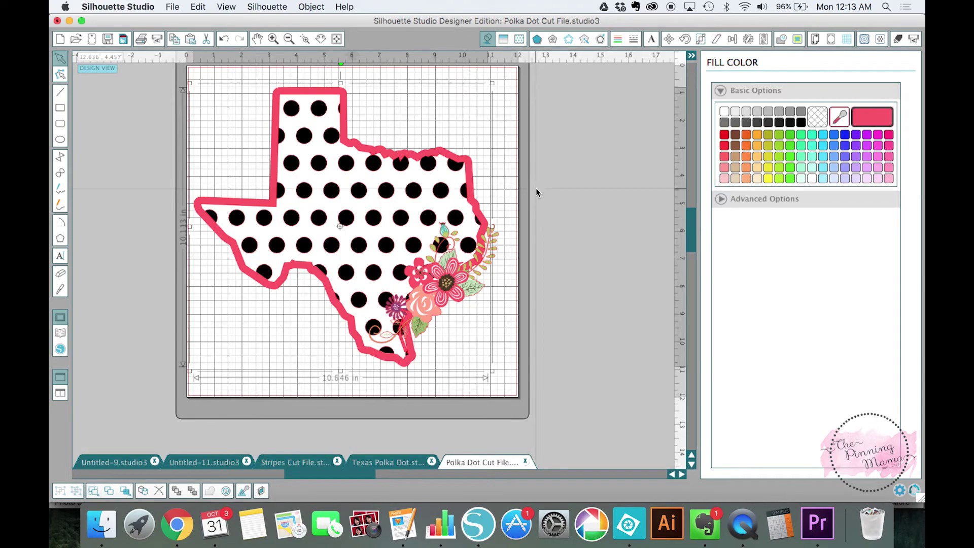
click(305, 94)
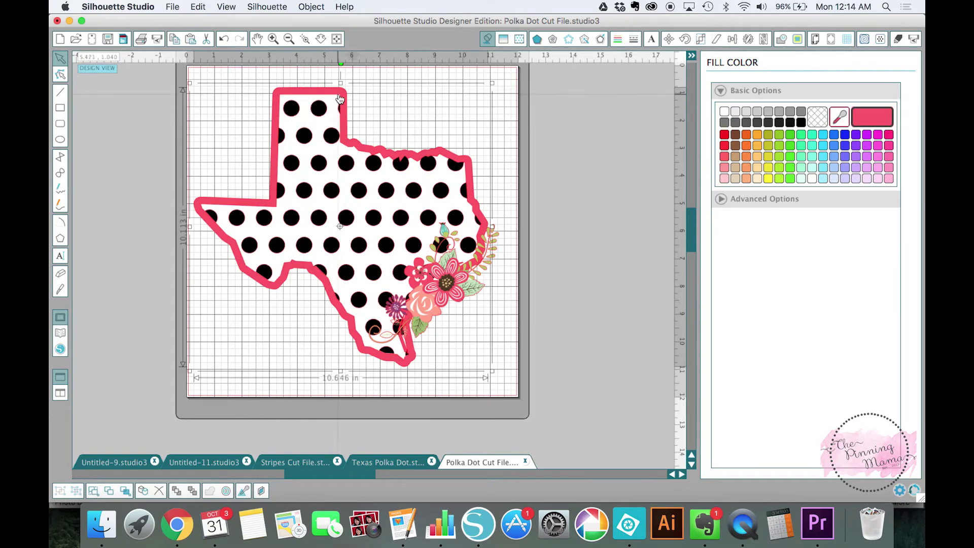